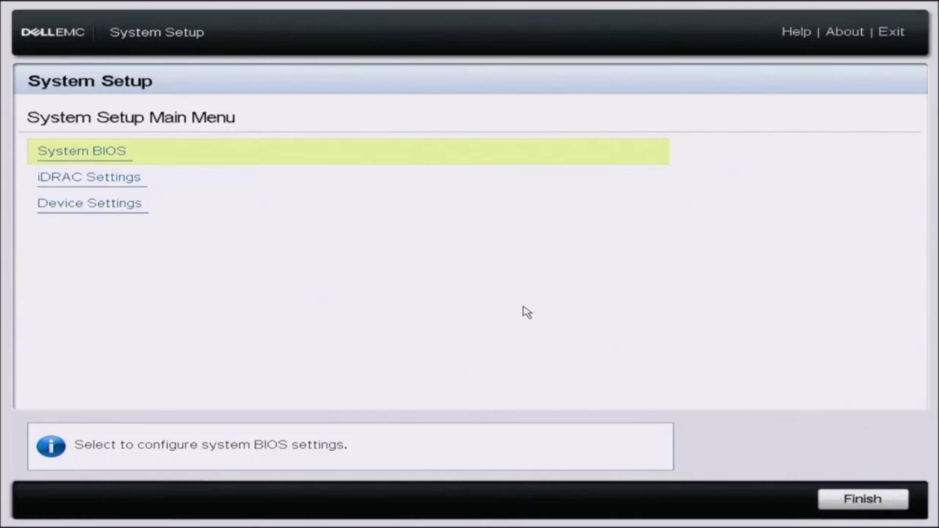
key(F2)
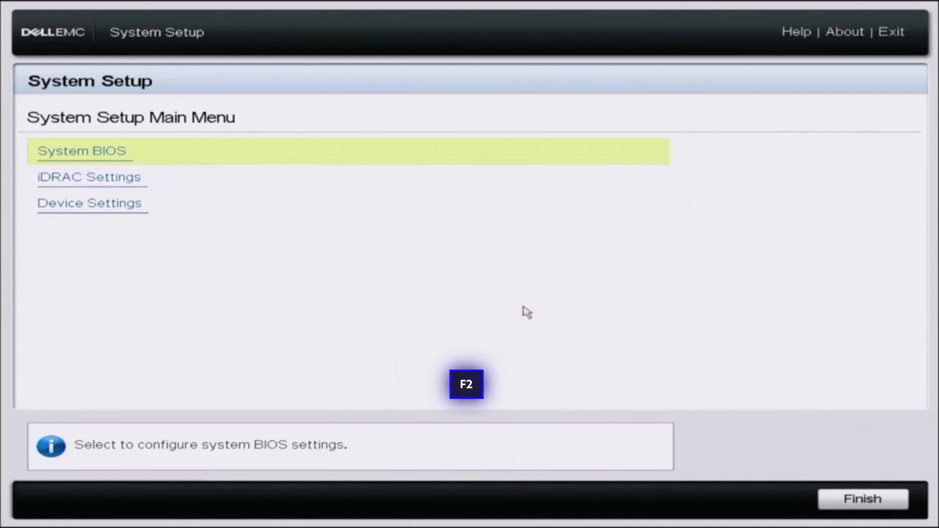
click(435, 191)
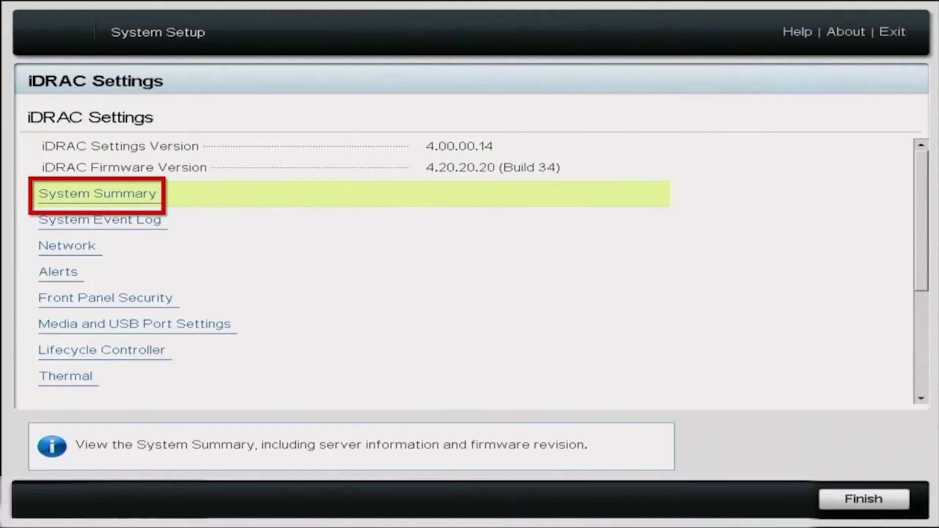
key(Return)
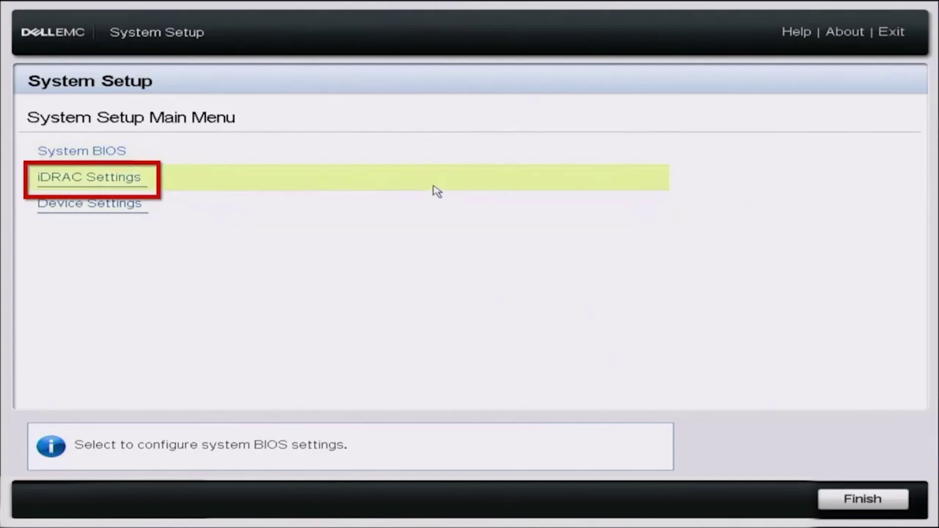
Under iDRAC Settings > Network, set IPv4 Enable DHCP to Enabled
click(435, 192)
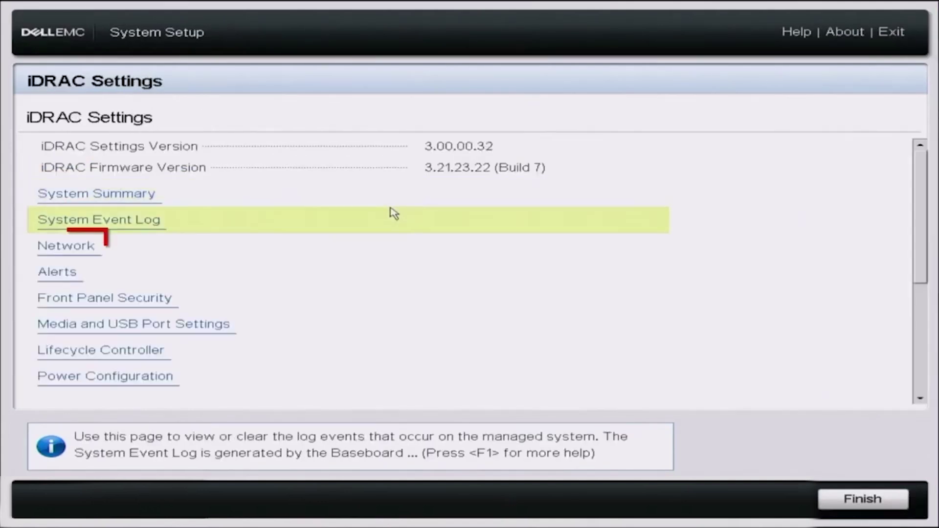
click(200, 248)
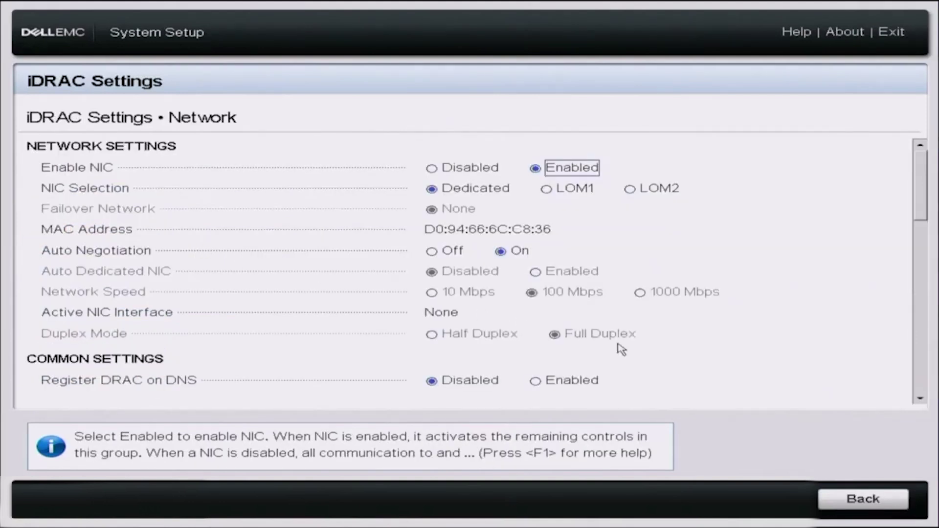
click(917, 400)
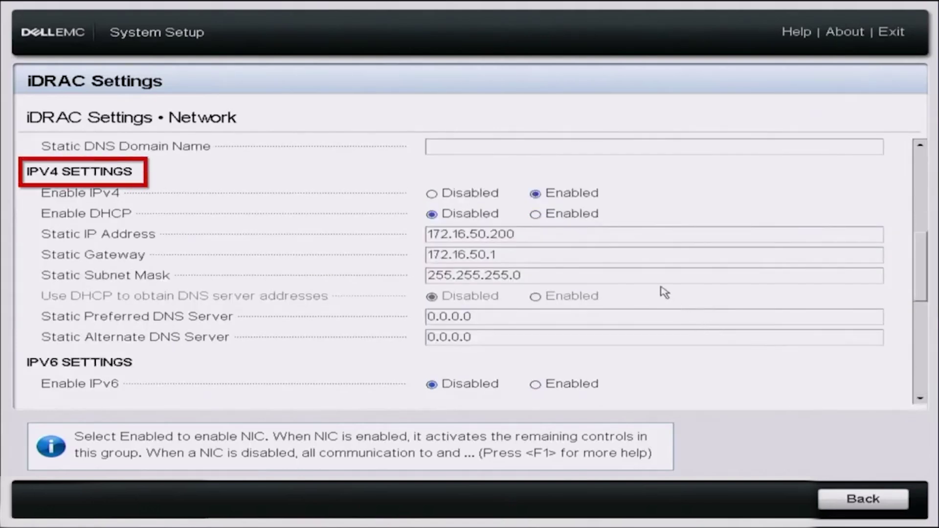
click(543, 216)
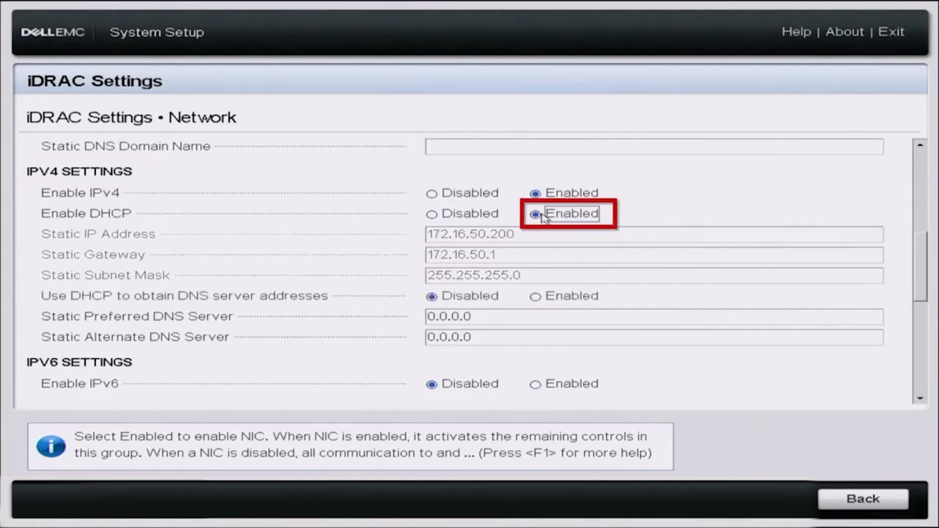
click(520, 321)
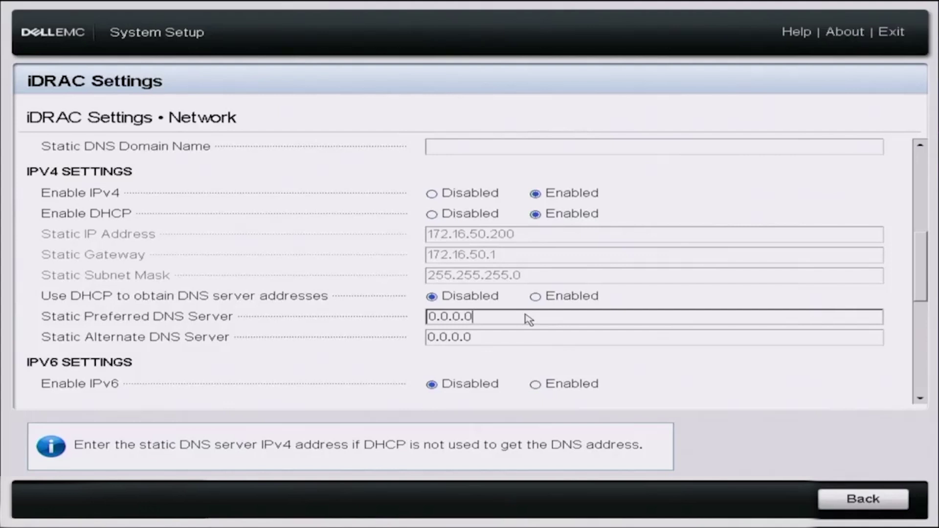
Set the static preferred DNS server to 8.8.8.8 and the alternate to 8.8.4.4
key(BackSpace)
key(BackSpace)
key(BackSpace)
key(BackSpace)
key(BackSpace)
key(BackSpace)
key(BackSpace)
text(8.8.8)
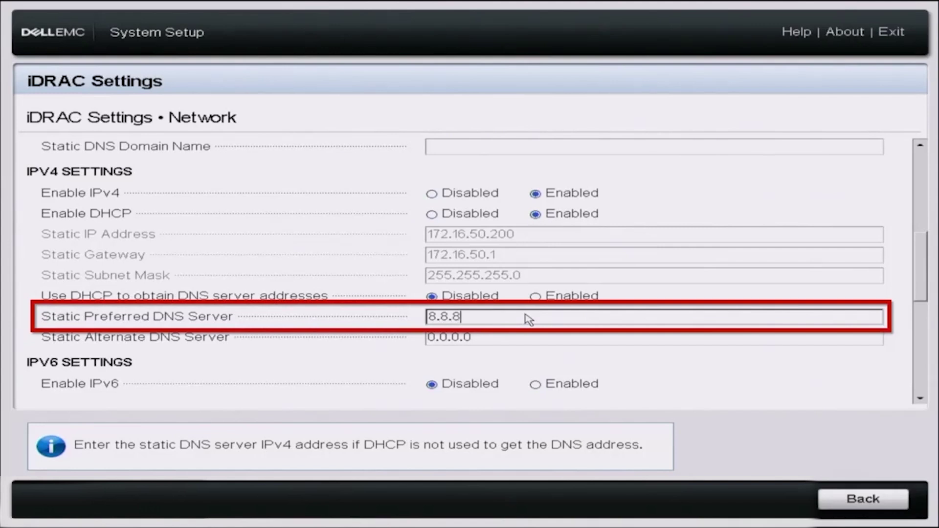
text(.8)
key(Tab)
key(BackSpace)
key(BackSpace)
key(BackSpace)
key(BackSpace)
key(BackSpace)
key(BackSpace)
key(BackSpace)
text(8.)
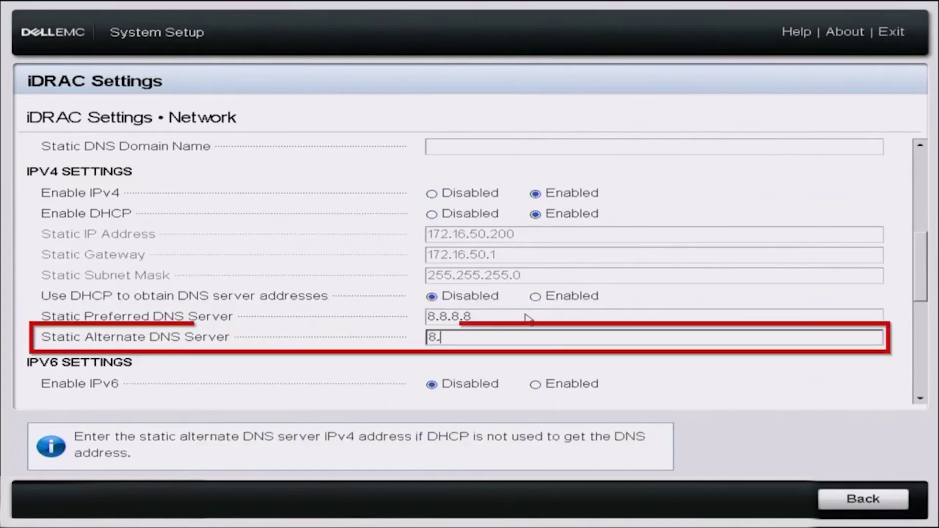
text(8.4.4)
key(Tab)
key(Tab)
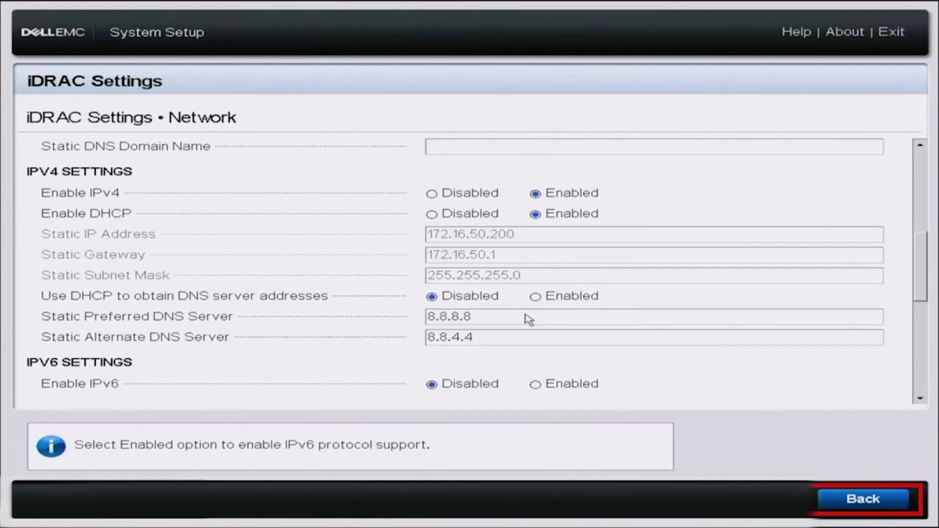
Leave the Network page and save the changed iDRAC network settings
key(Return)
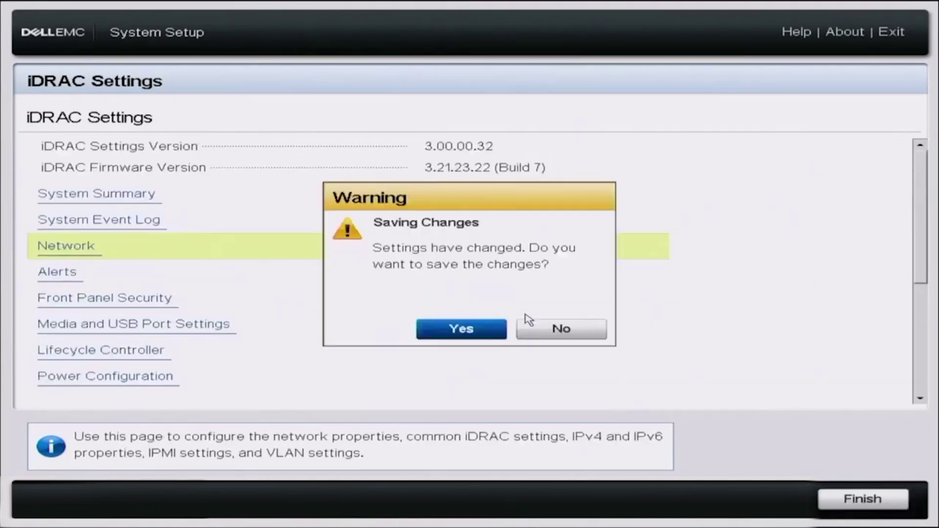
key(Return)
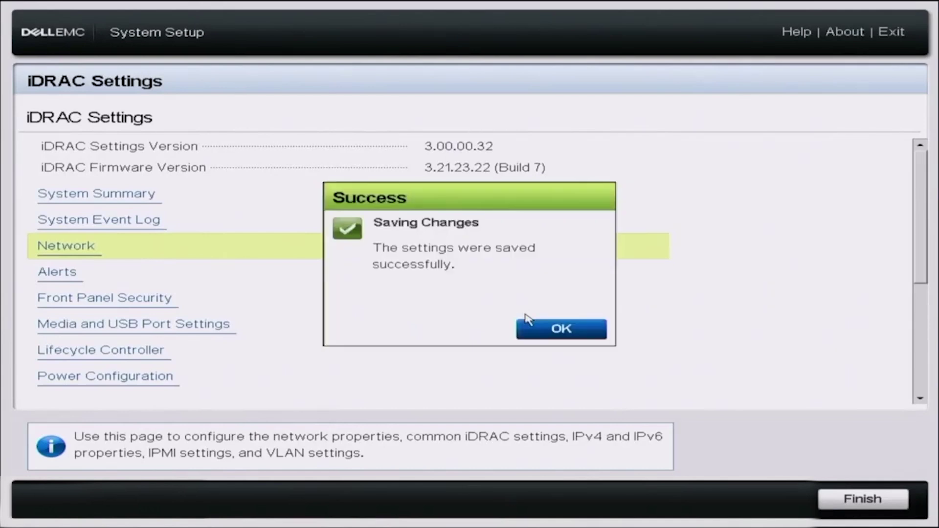
key(Return)
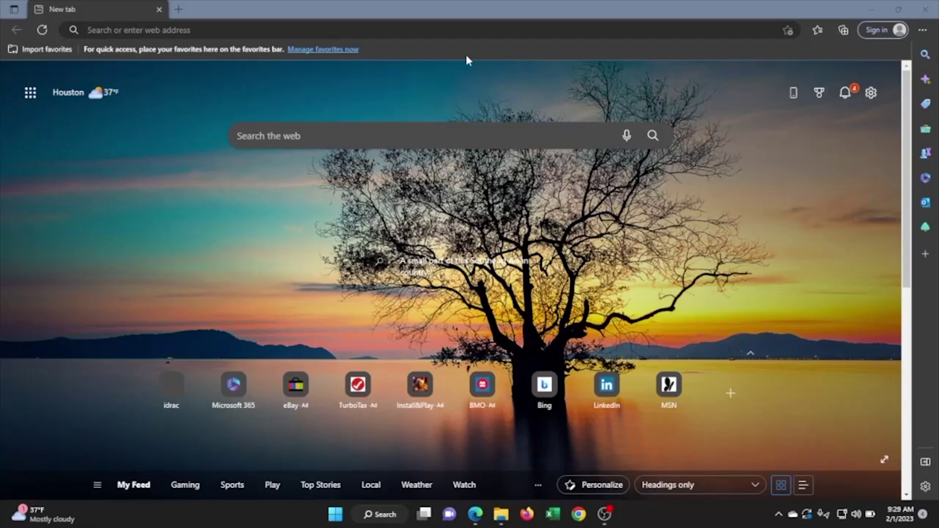
Load the iDRAC9 web interface at 172.16.50.133 in Edge
click(450, 32)
text(172.16.5)
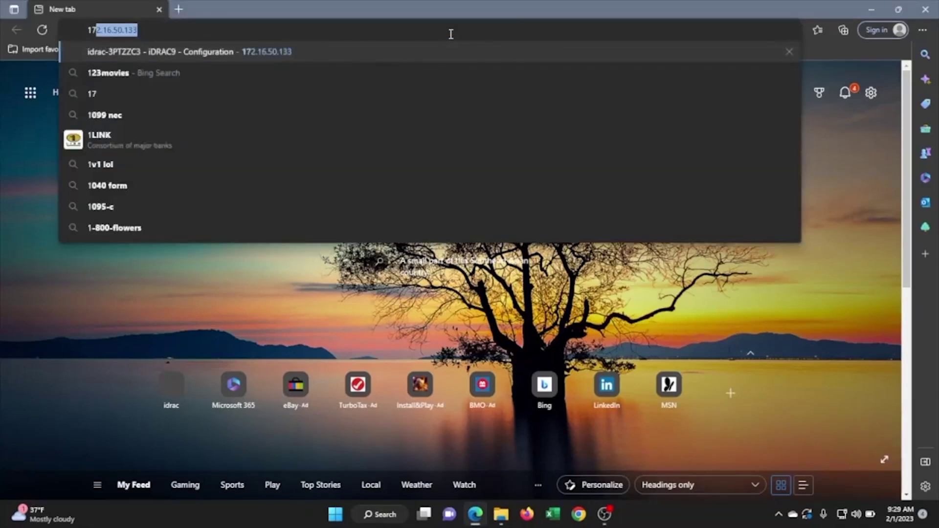
text(0.)
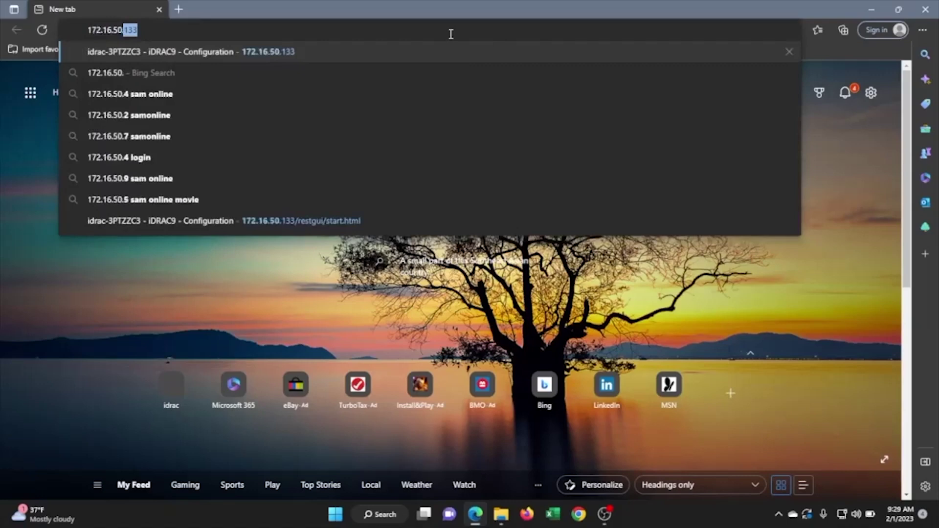
text(133)
key(Return)
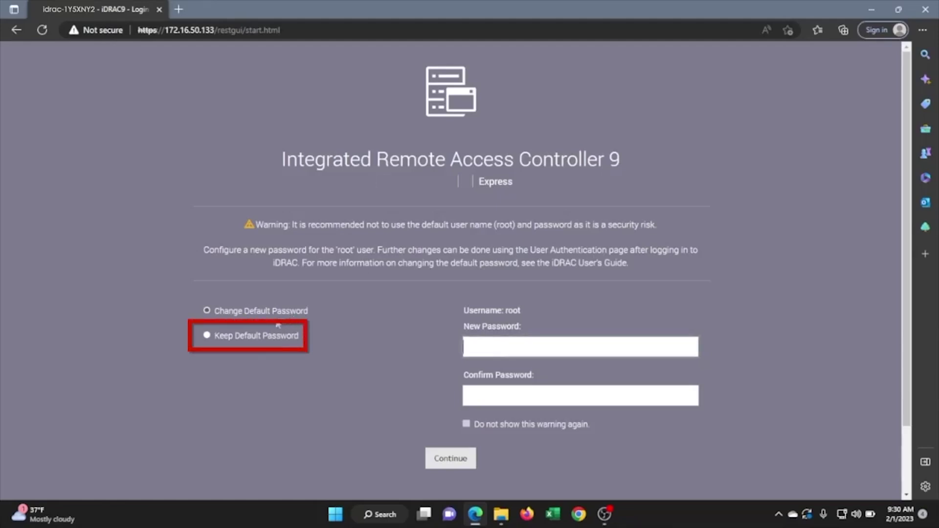
Keep the default password and note the Express license shown on the iDRAC Dashboard
click(268, 338)
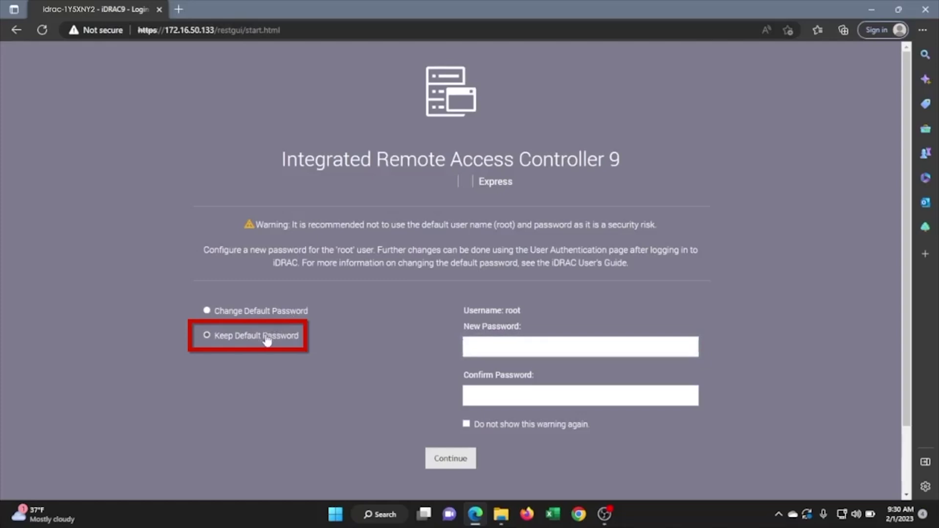
click(445, 459)
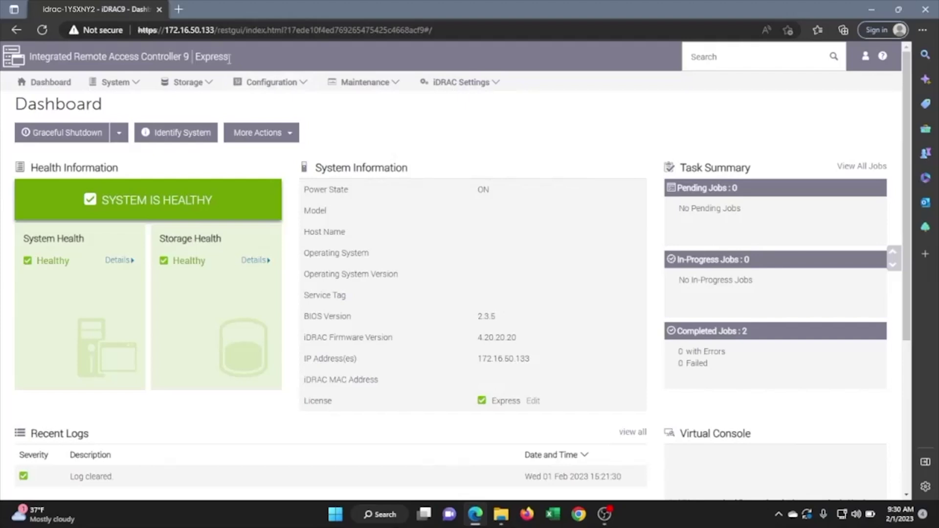
drag(229, 57, 195, 68)
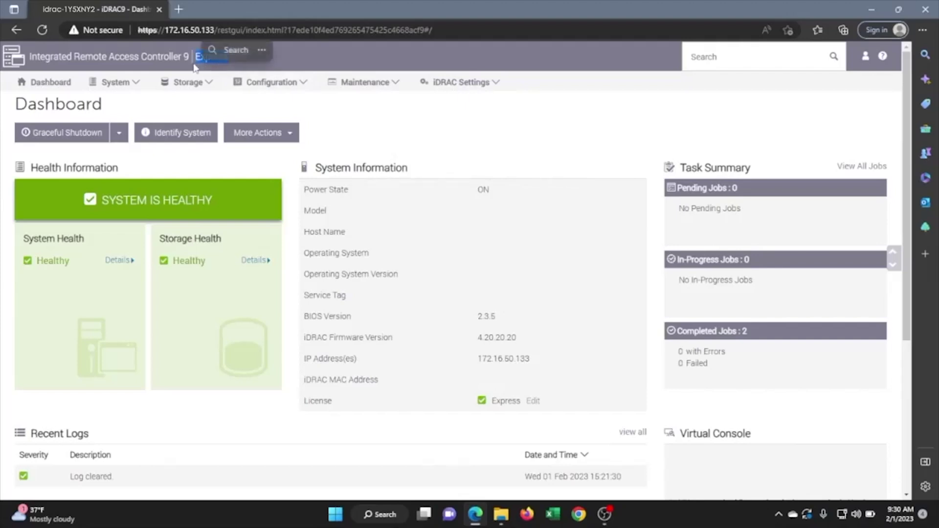
click(275, 116)
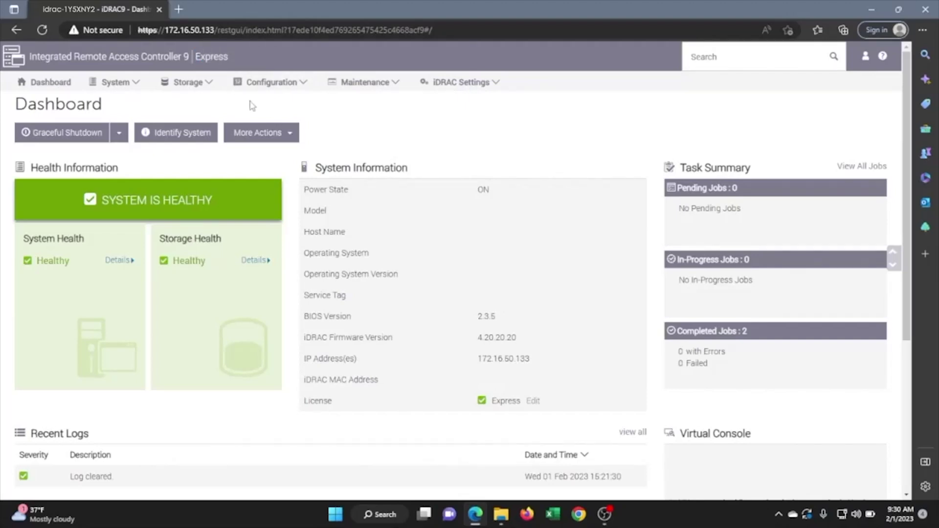
click(303, 84)
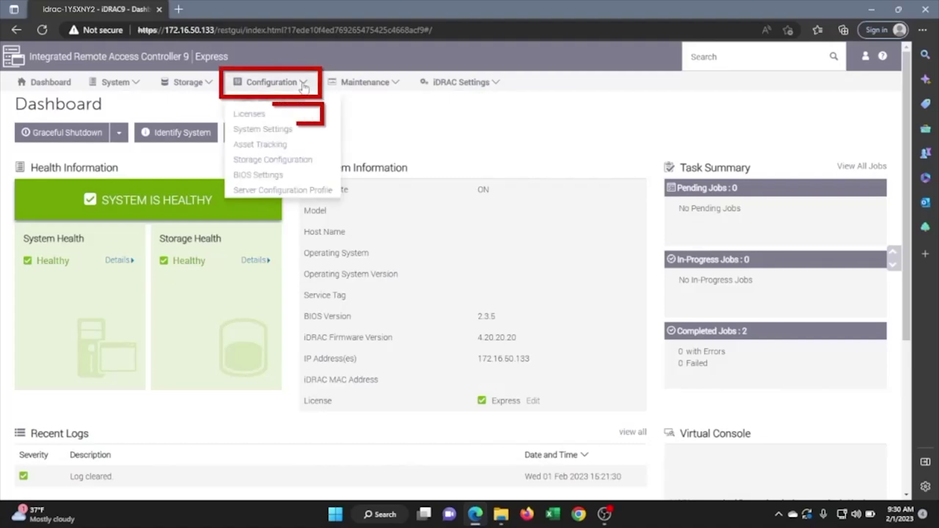
Import the Enterprise license XML from ENFAIN (D:) through Configuration > Licenses
click(267, 115)
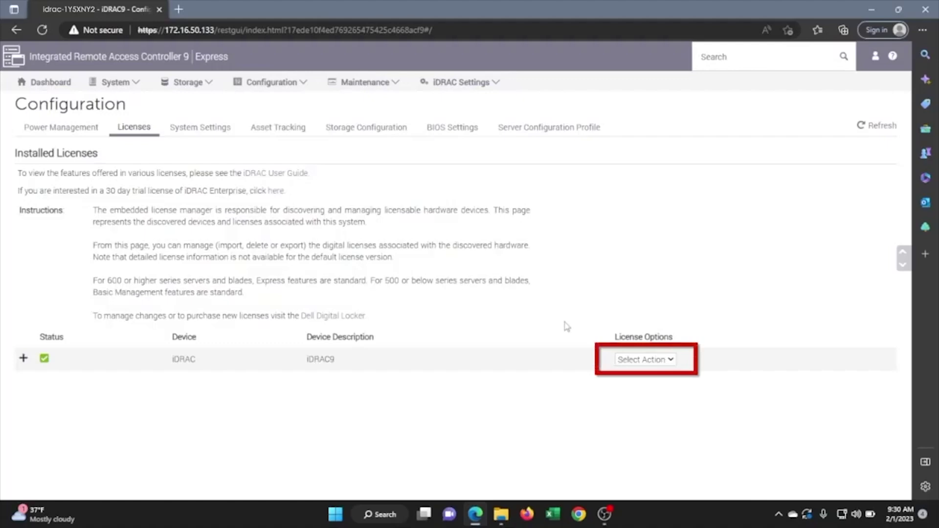
click(631, 360)
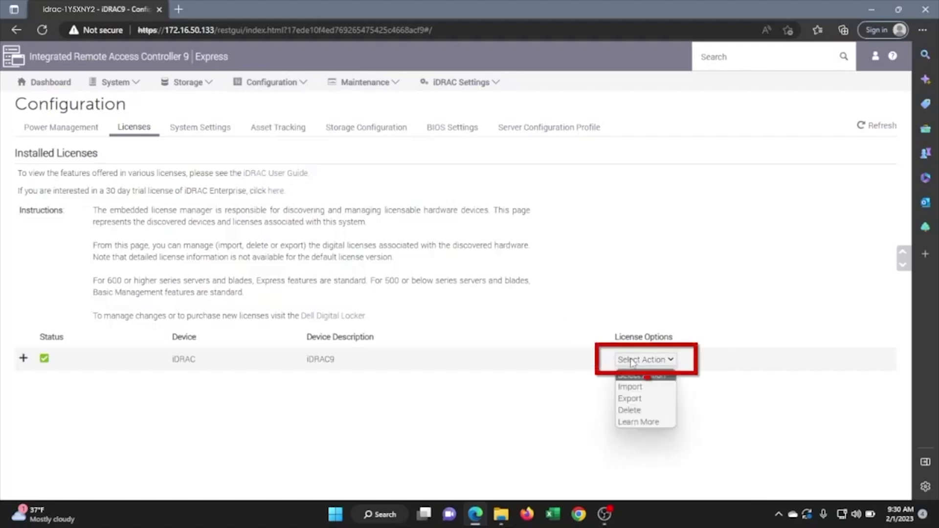
click(630, 388)
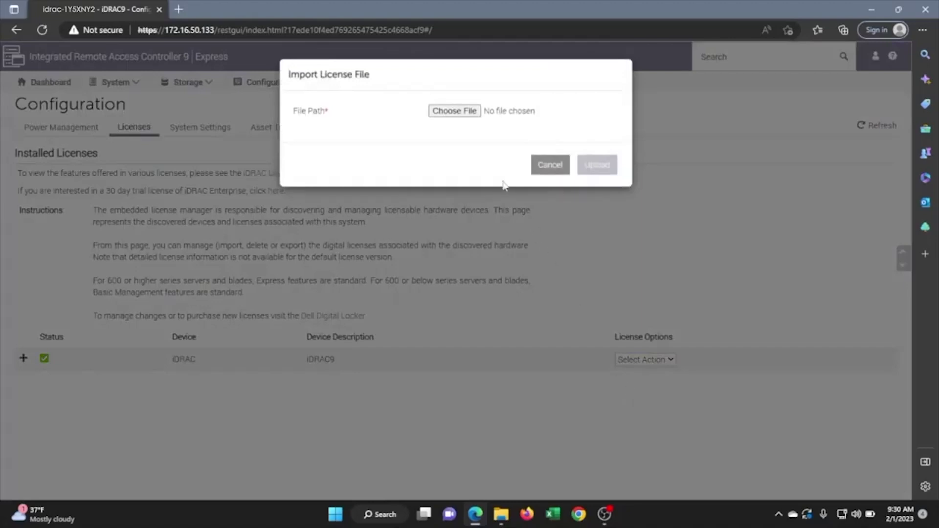
click(470, 112)
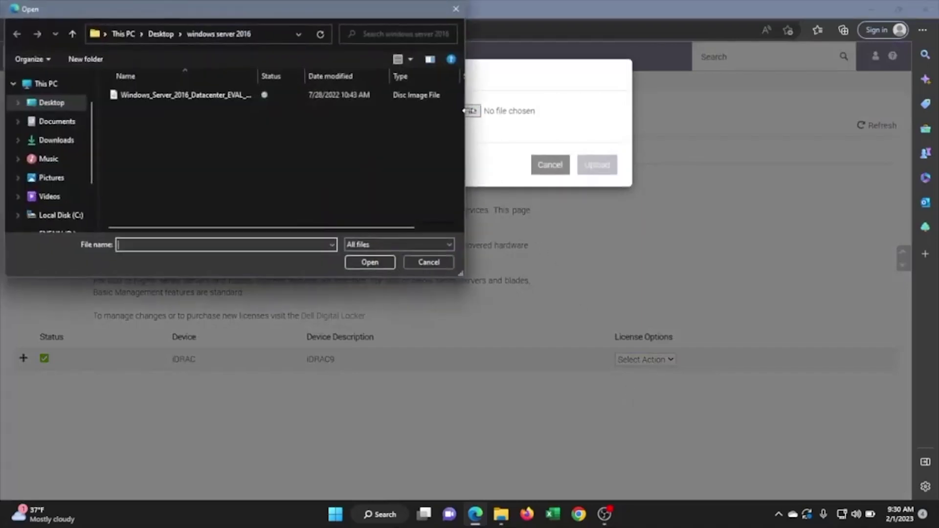
click(59, 230)
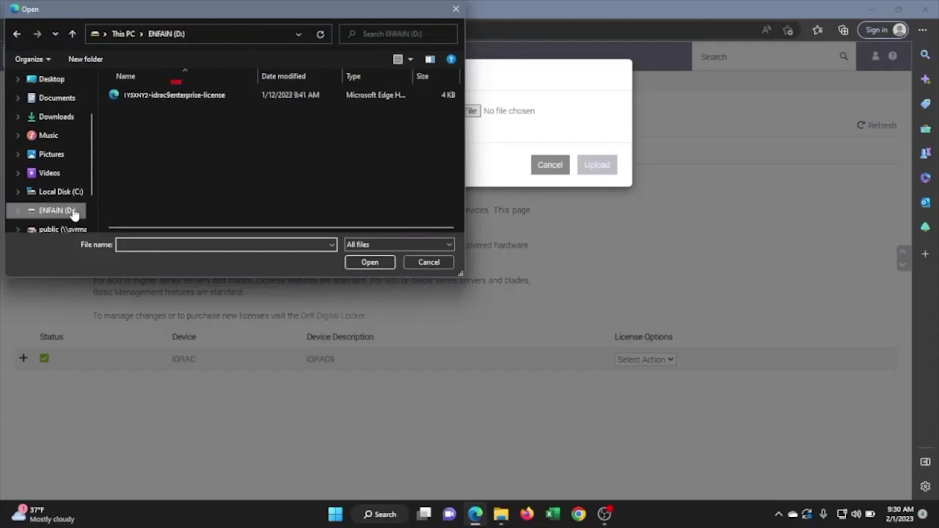
click(160, 98)
click(368, 262)
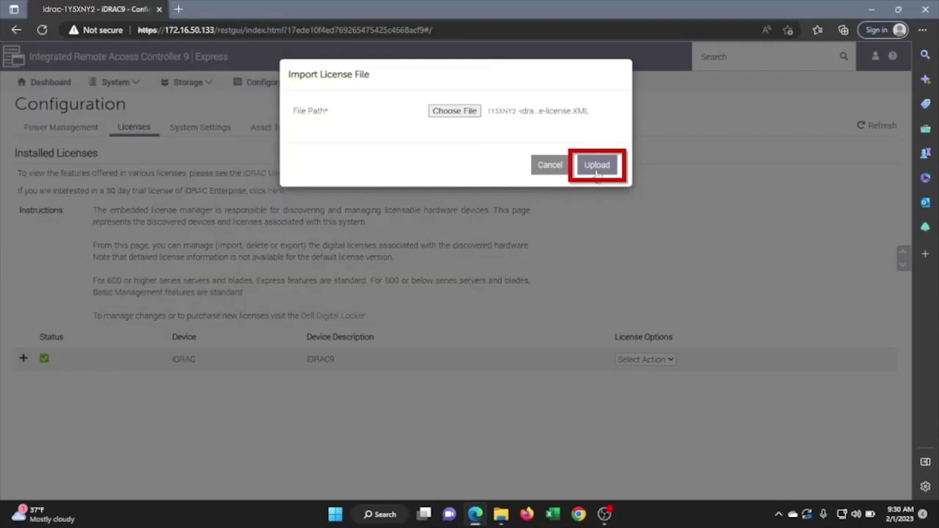
click(596, 167)
click(607, 145)
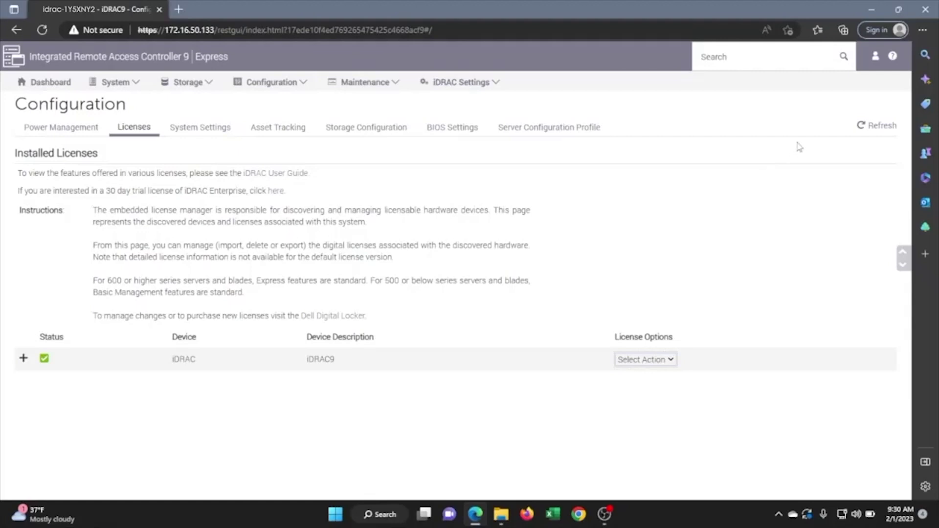
Log out of iDRAC9 and log back in as root with the account password
click(876, 58)
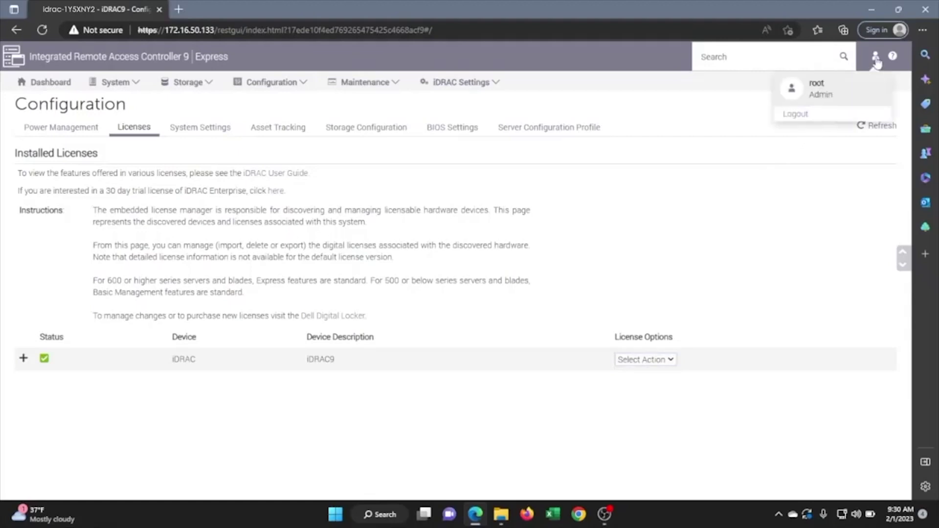
click(801, 118)
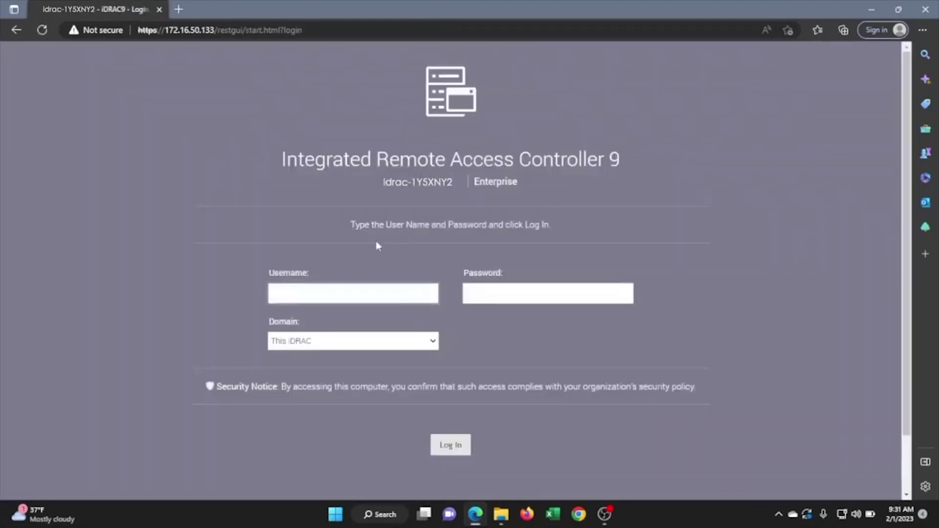
click(339, 292)
text(root)
key(Tab)
text(•••••)
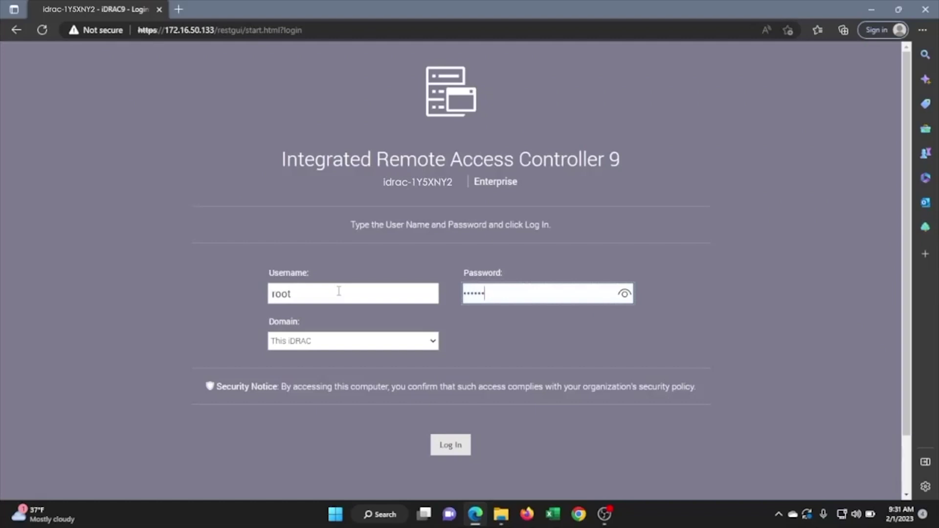
key(Return)
Keep the default password and confirm the Dashboard license reads Enterprise
click(251, 340)
click(433, 456)
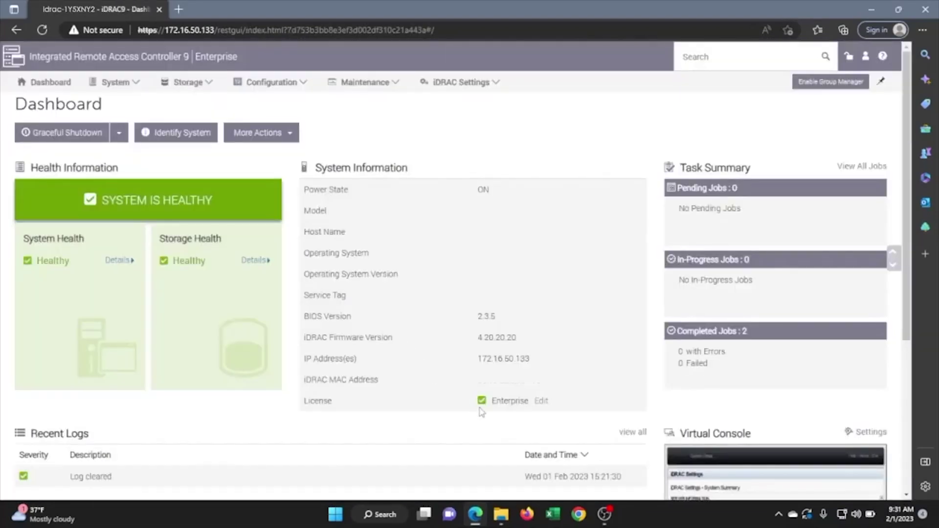
drag(492, 402, 531, 403)
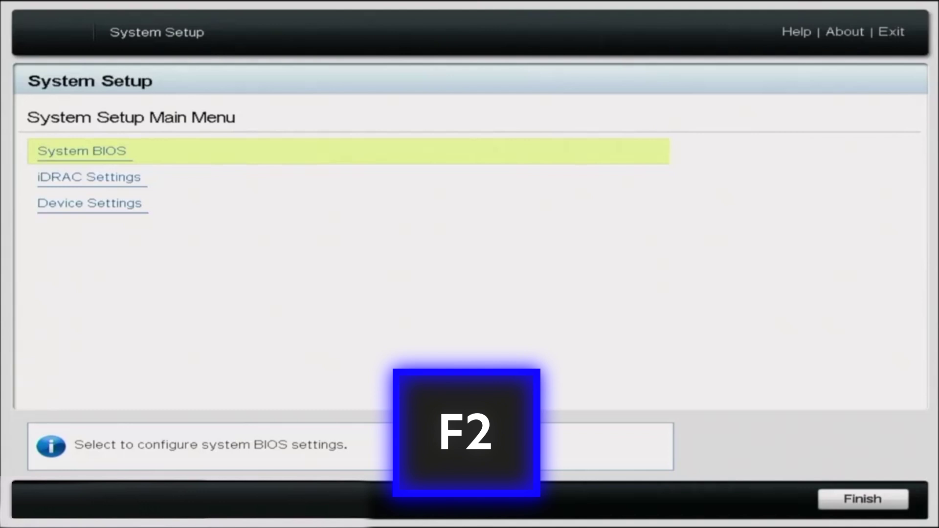
Open iDRAC Settings > System Summary to confirm the Enterprise iDRAC License
key(Down)
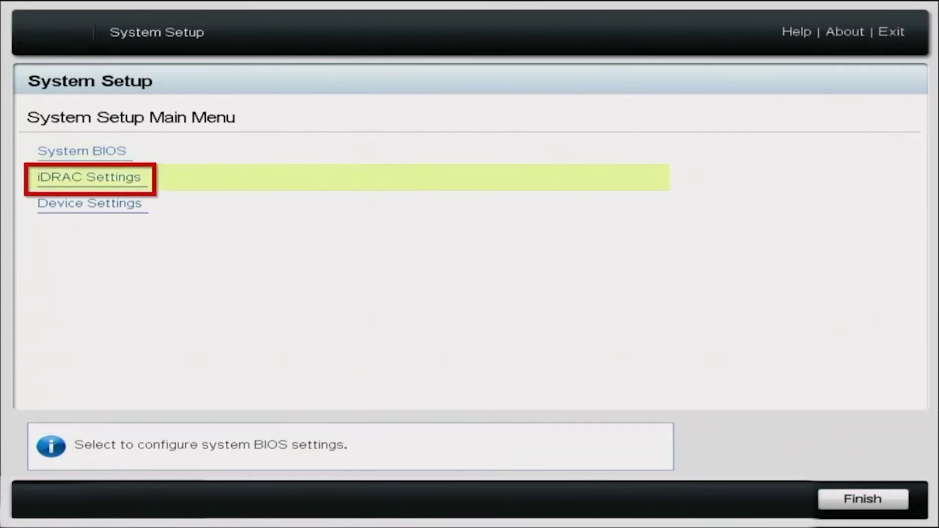
key(Return)
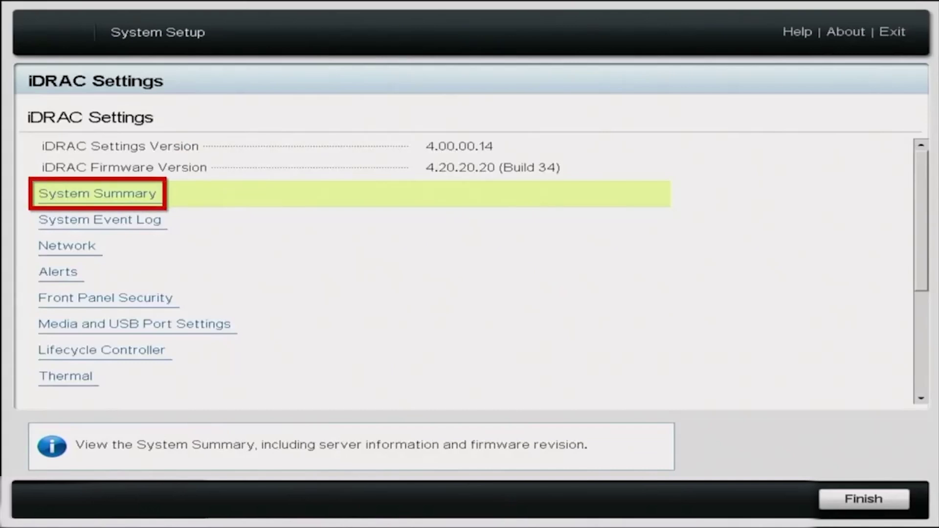
key(Return)
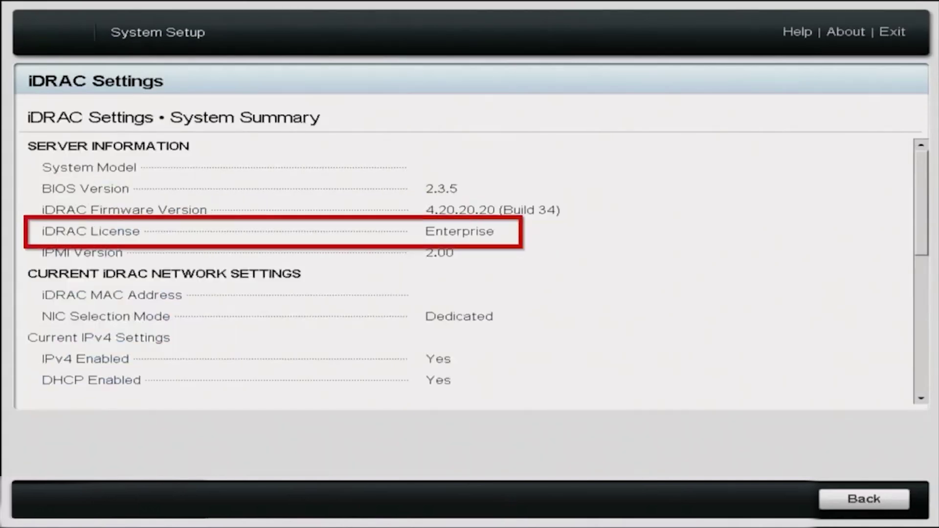